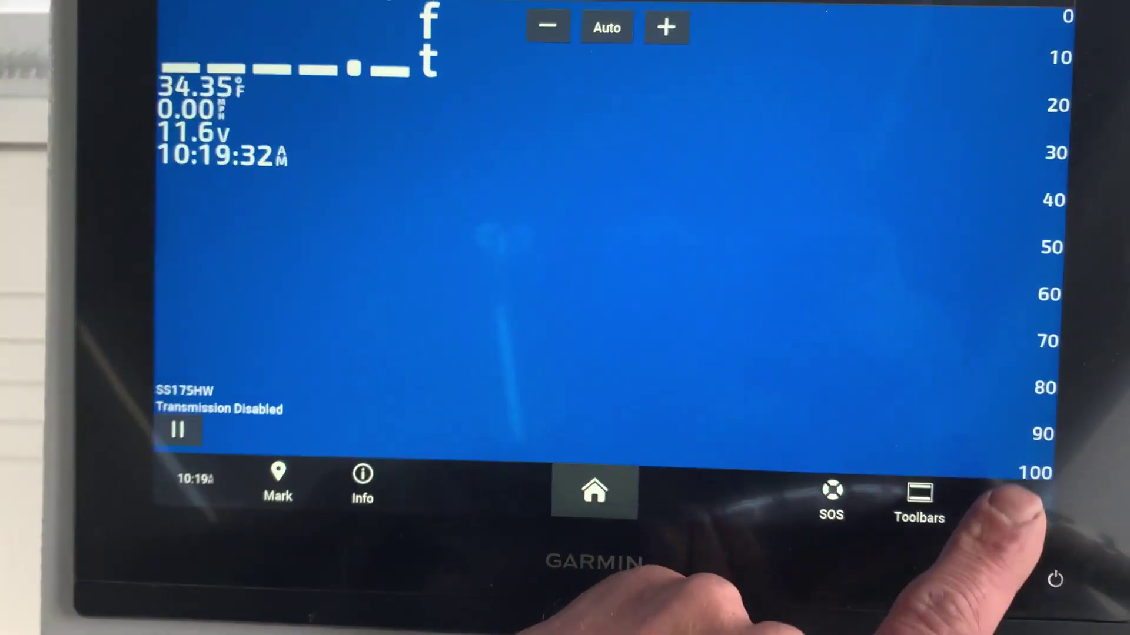
Step: In Settings > Preferences, change Menu Bar Display from Show to Auto
{"action": "left_click", "coordinate": [1006, 496]}
{"action": "left_click", "coordinate": [348, 452]}
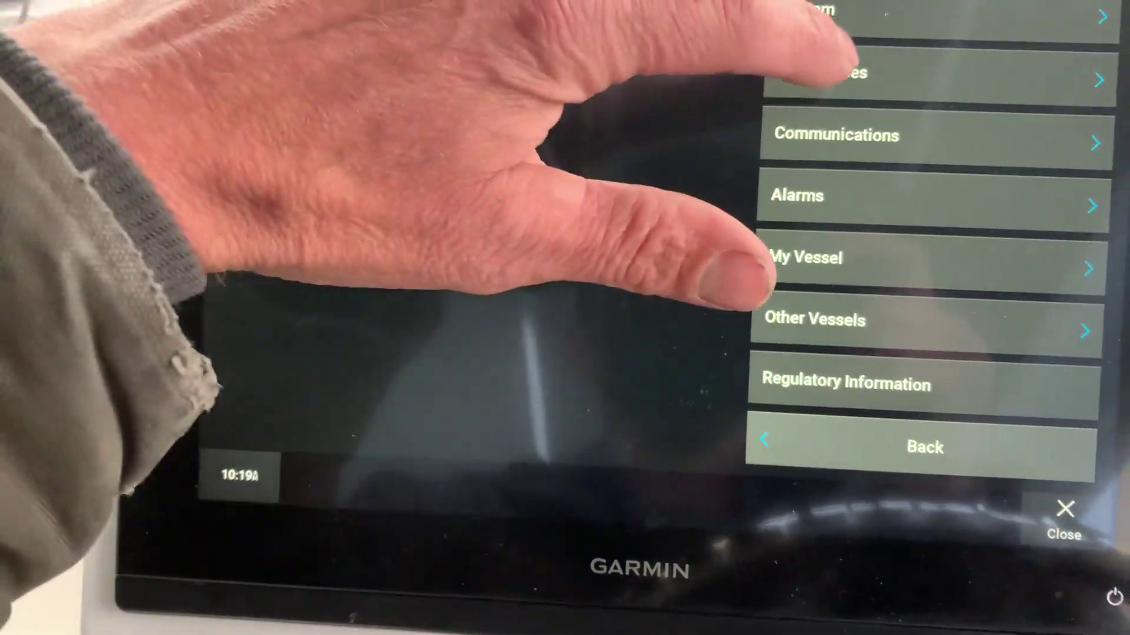
{"action": "left_click", "coordinate": [821, 80]}
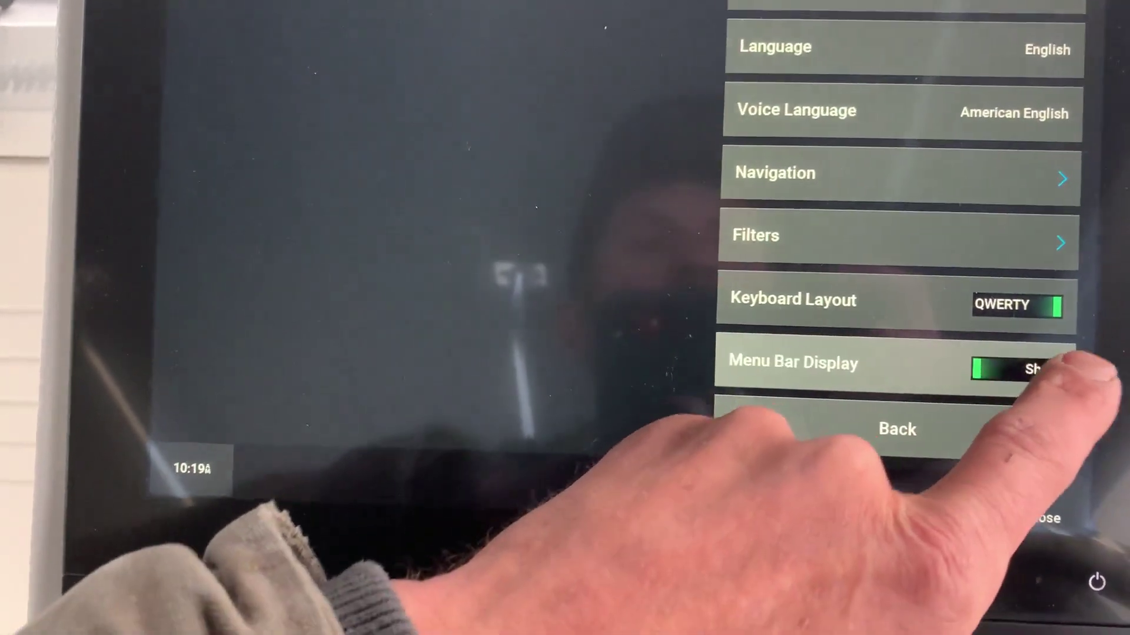
{"action": "left_click", "coordinate": [1024, 386]}
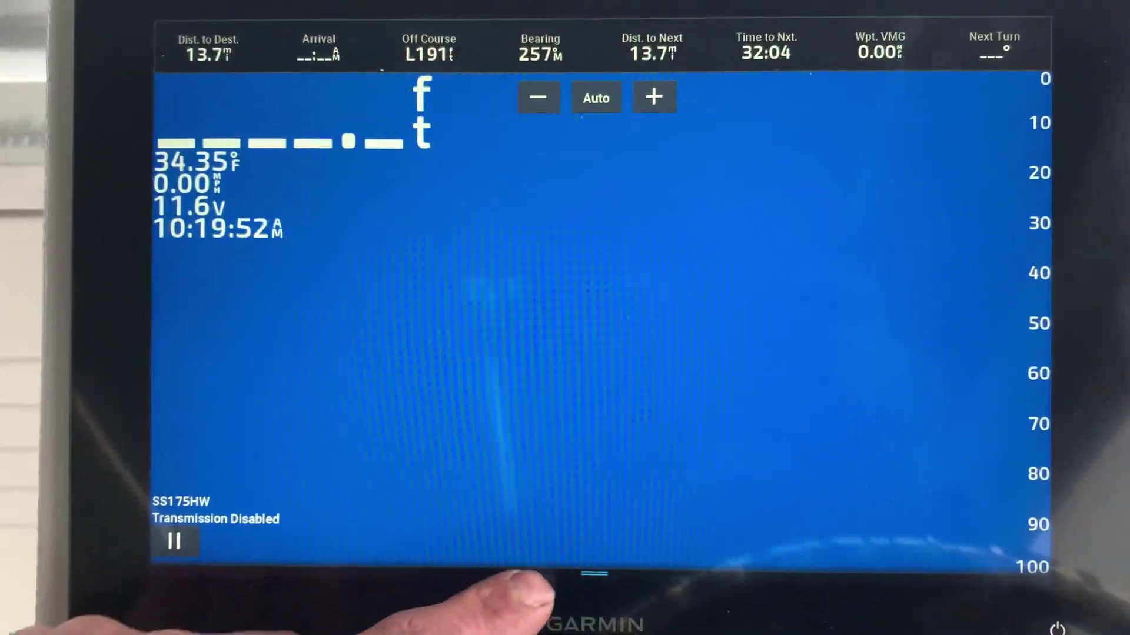
Step: Reveal the hidden bottom menu bar using the tab at the bottom centre of the sonar screen
{"action": "left_click", "coordinate": [597, 613]}
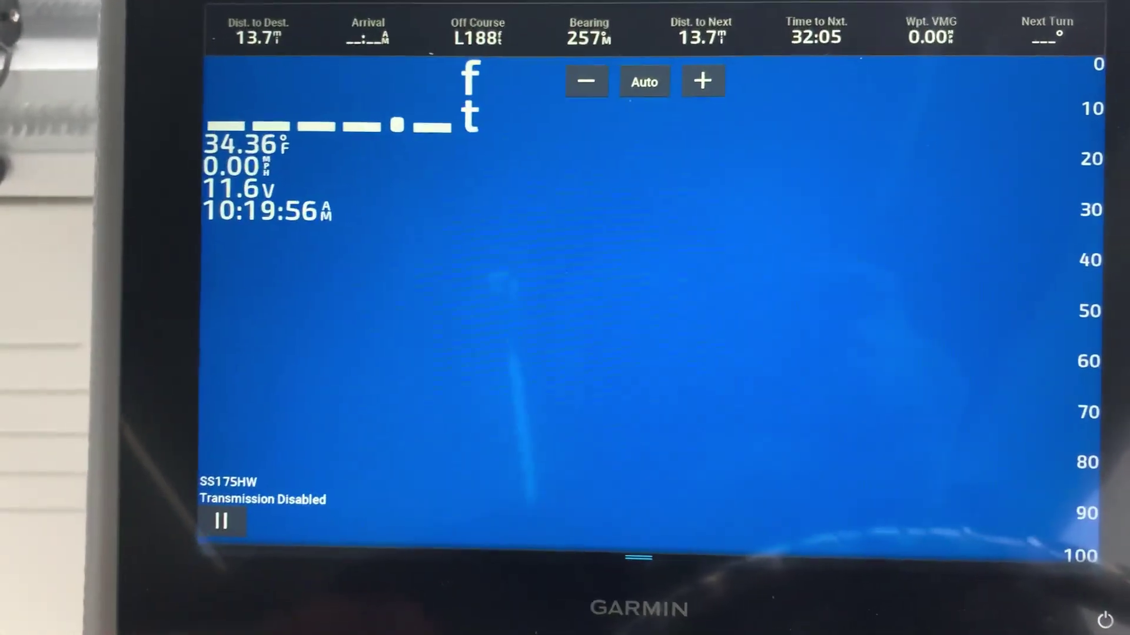
{"action": "left_click", "coordinate": [631, 556]}
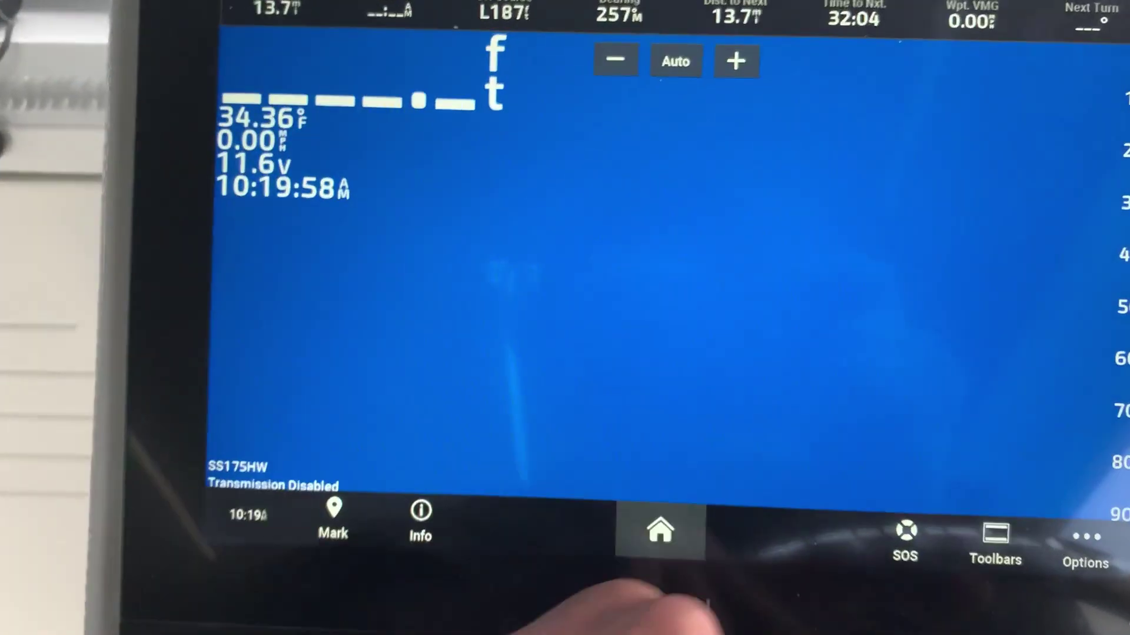
Step: In Settings > Preferences, switch Menu Bar Display back to Show and close to the sonar screen
{"action": "left_click", "coordinate": [795, 552]}
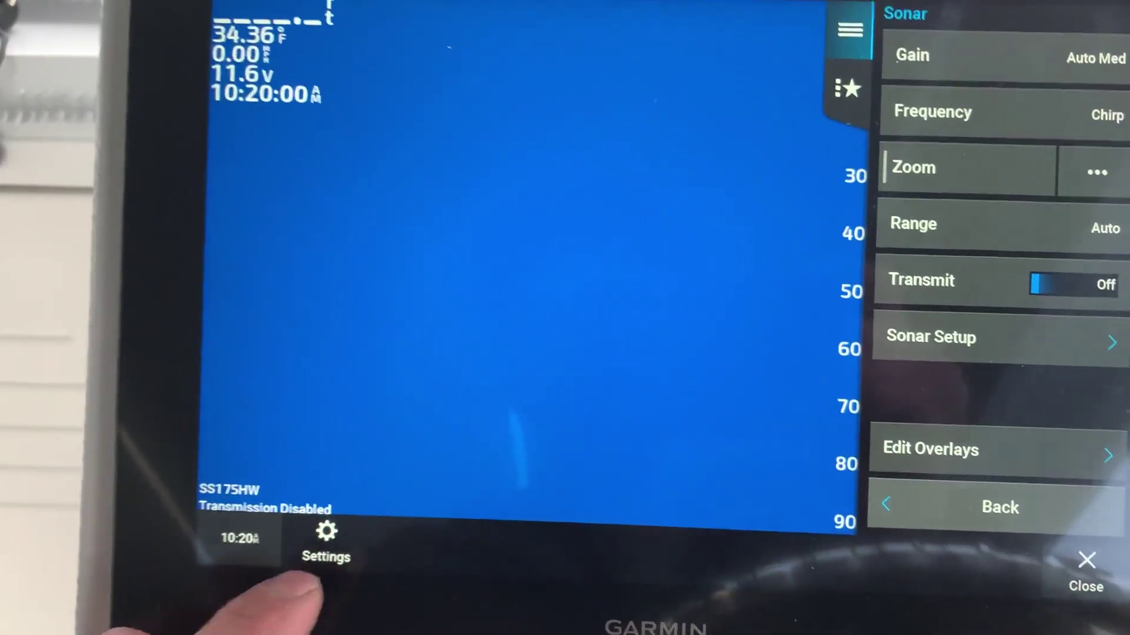
{"action": "left_click", "coordinate": [377, 522]}
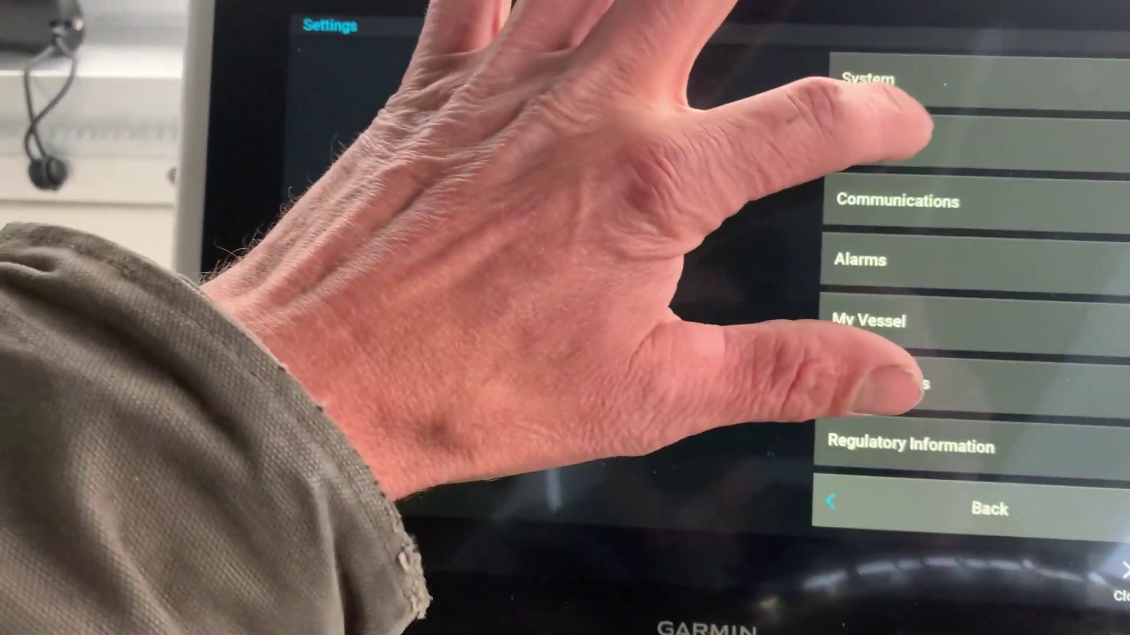
{"action": "left_click", "coordinate": [883, 142]}
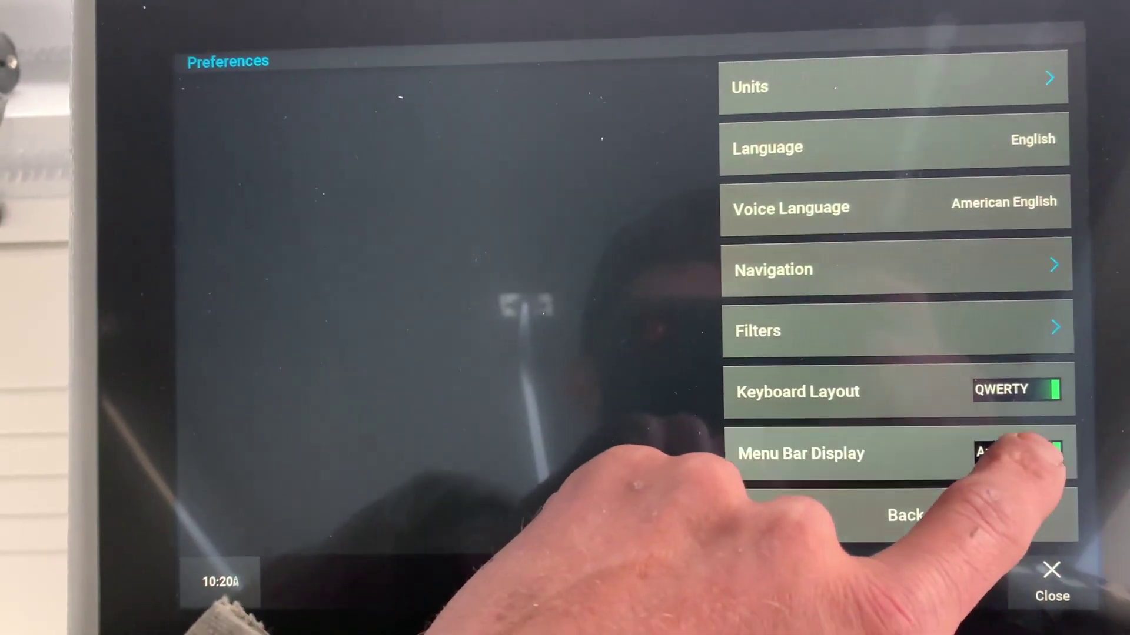
{"action": "left_click", "coordinate": [1015, 456]}
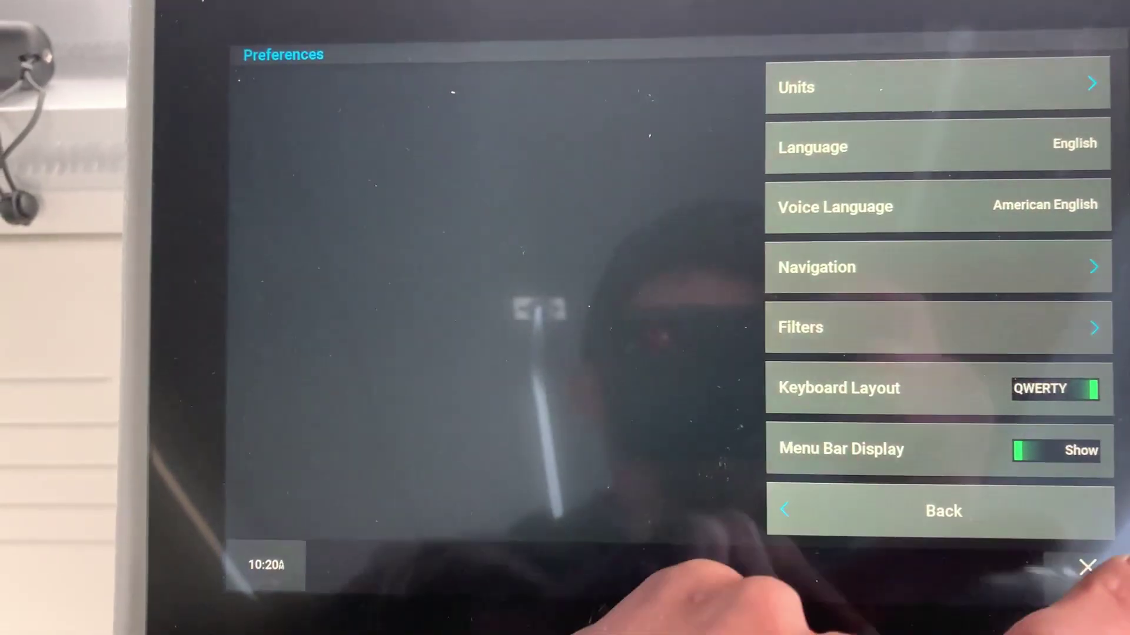
{"action": "left_click", "coordinate": [1069, 584]}
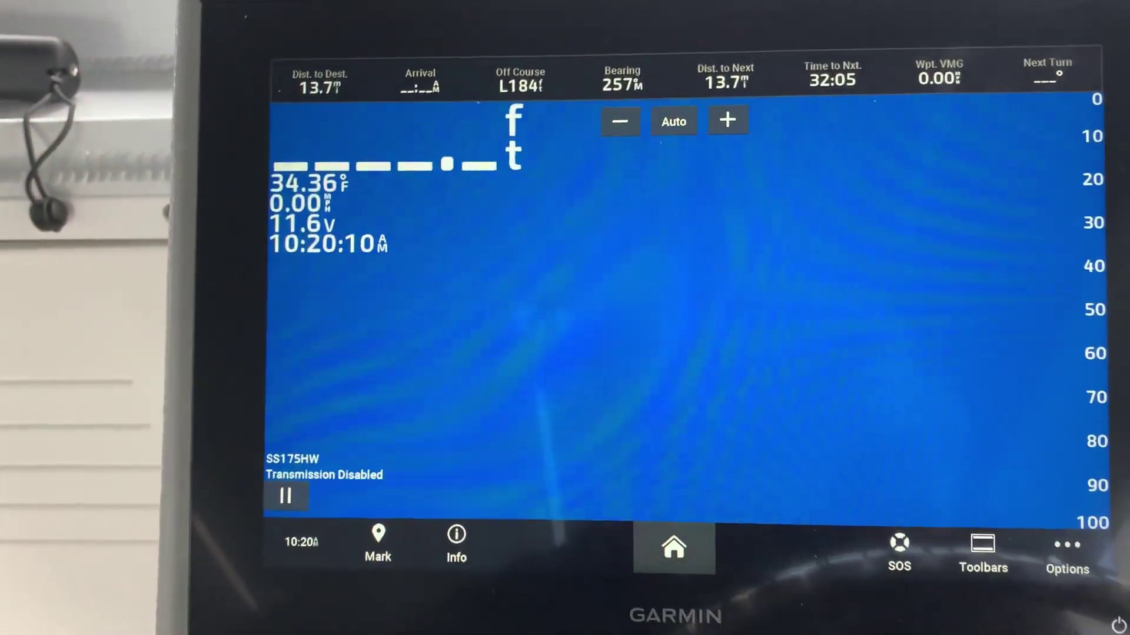